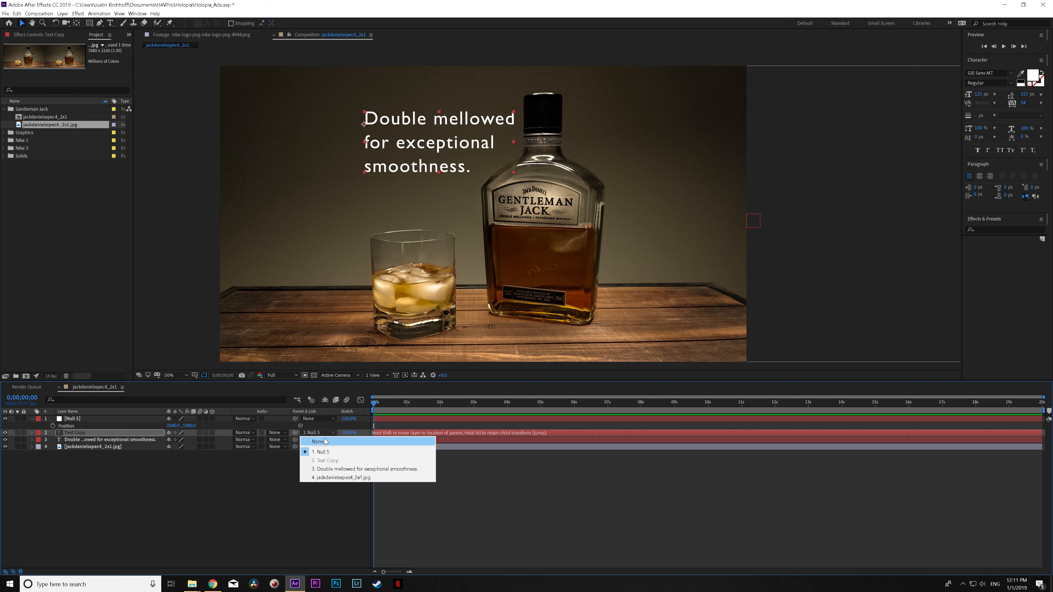
# - Remove the parent from the Text Copy layer and set the Null 5 layer's X position to 1920
pyautogui.click(337, 442)
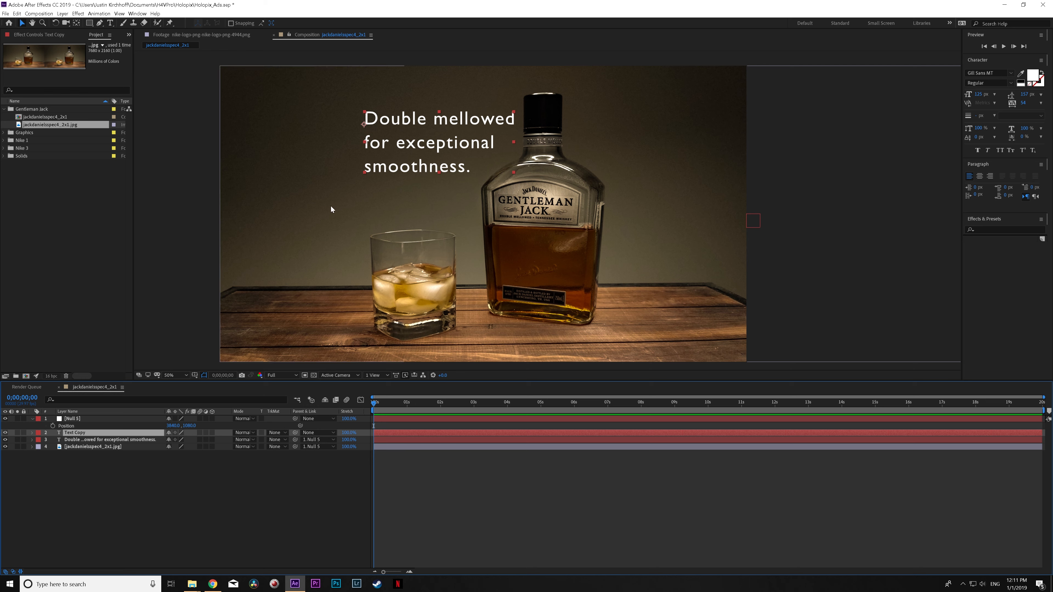
pyautogui.click(753, 221)
pyautogui.click(173, 426)
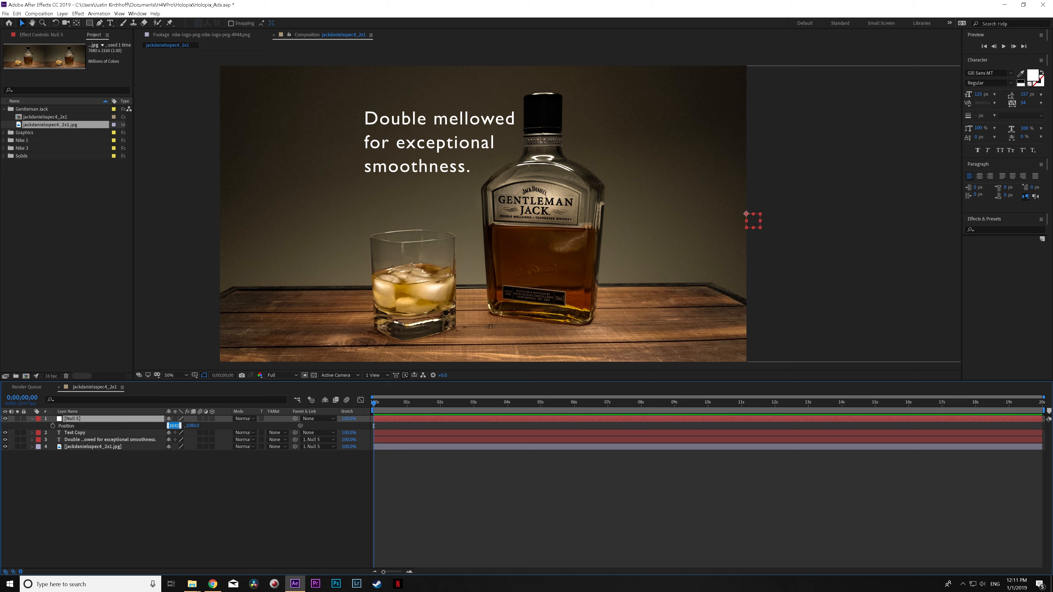
pyautogui.write('1920')
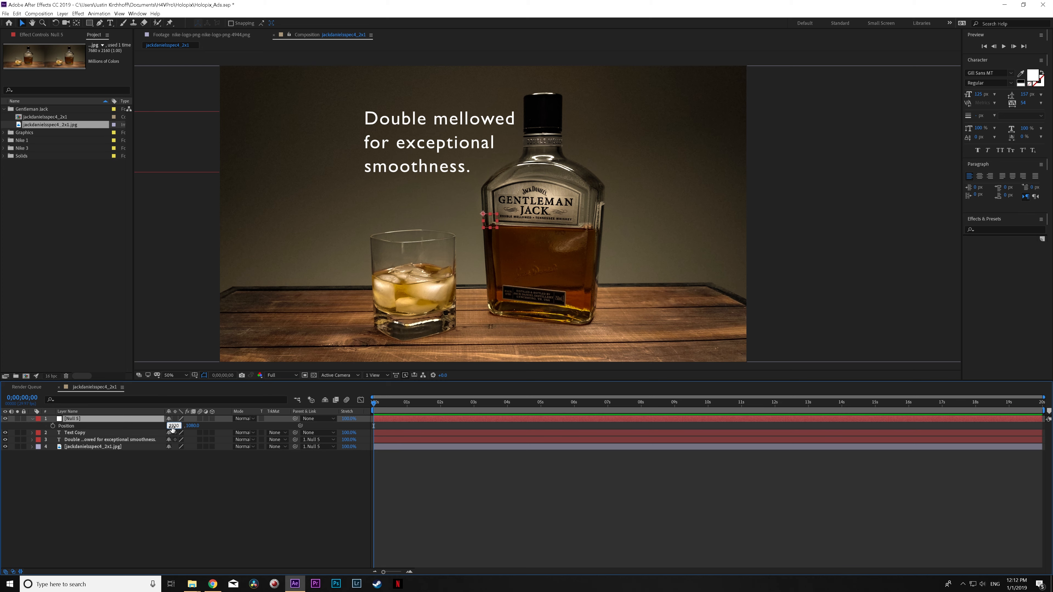
pyautogui.press('Return')
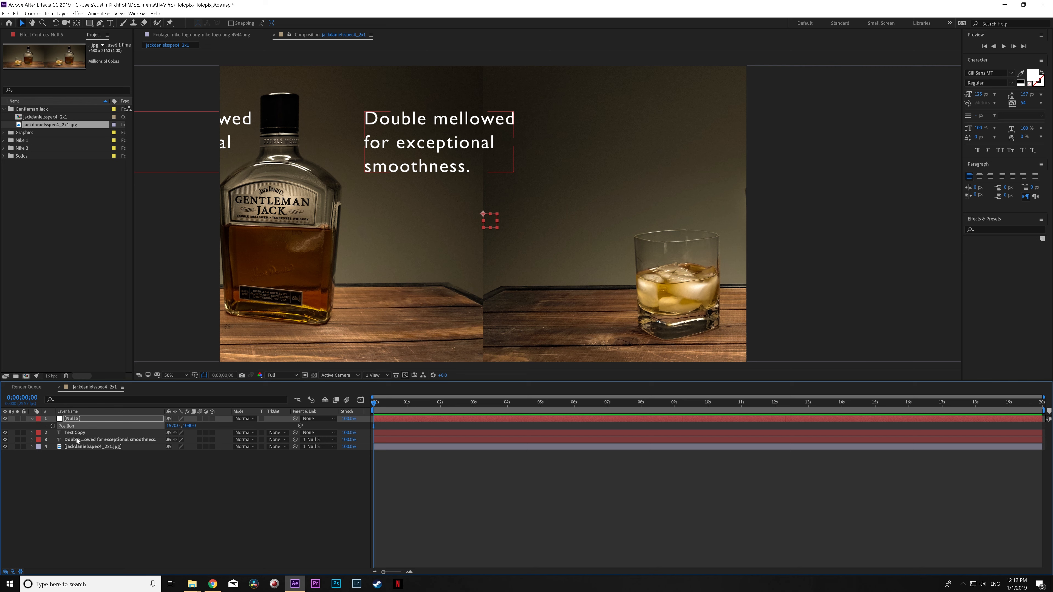
# - Set the Null 5 layer's X position to 0 to bring up the other half of the stereo image
pyautogui.click(447, 148)
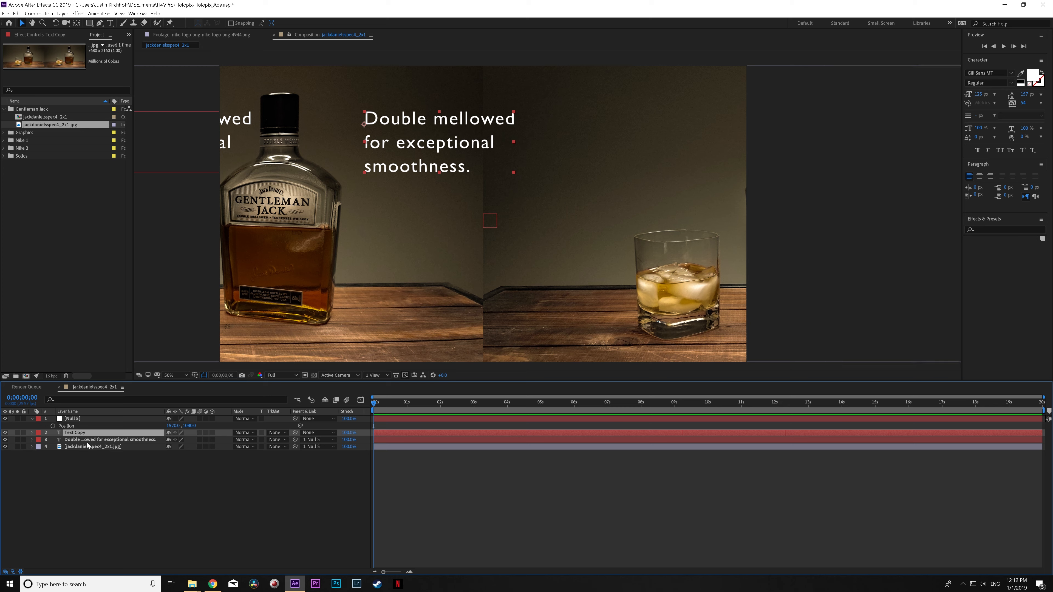
pyautogui.click(172, 425)
pyautogui.write('0')
pyautogui.press('Return')
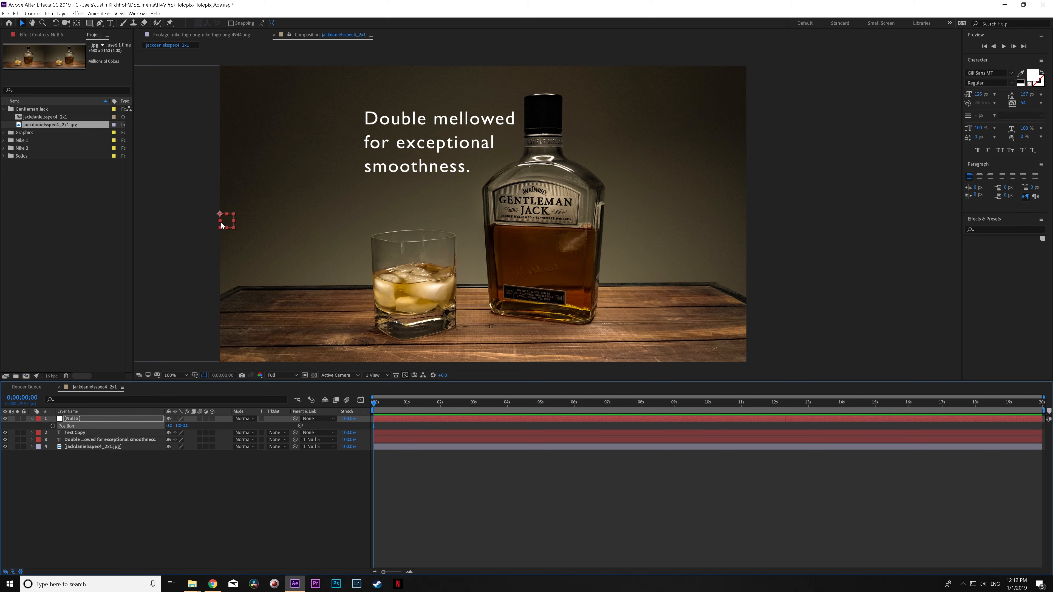
# - Parent the Text Copy layer to the Null 5 layer again
pyautogui.press('.')
pyautogui.press(',')
pyautogui.click(456, 143)
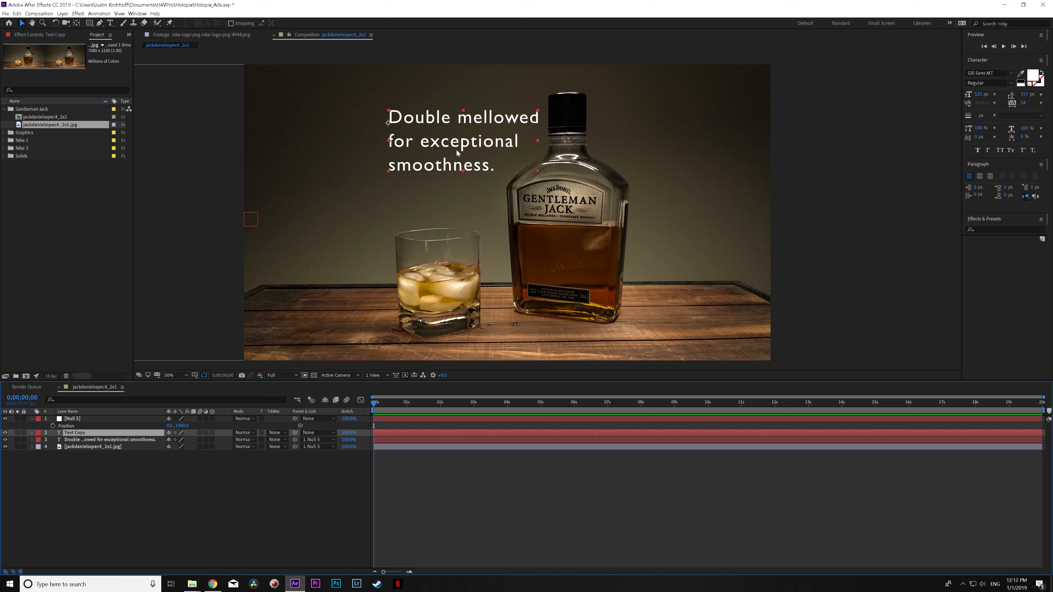
pyautogui.moveTo(295, 433); pyautogui.dragTo(74, 419)
pyautogui.click(258, 224)
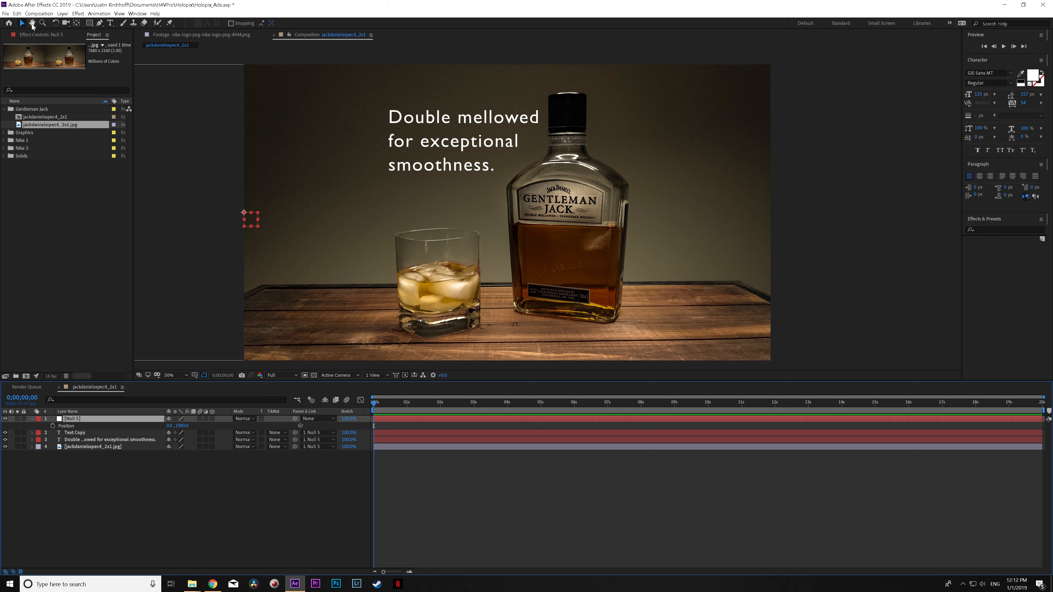
# - Set the composition's width to 7680 px
pyautogui.click(39, 13)
pyautogui.click(56, 32)
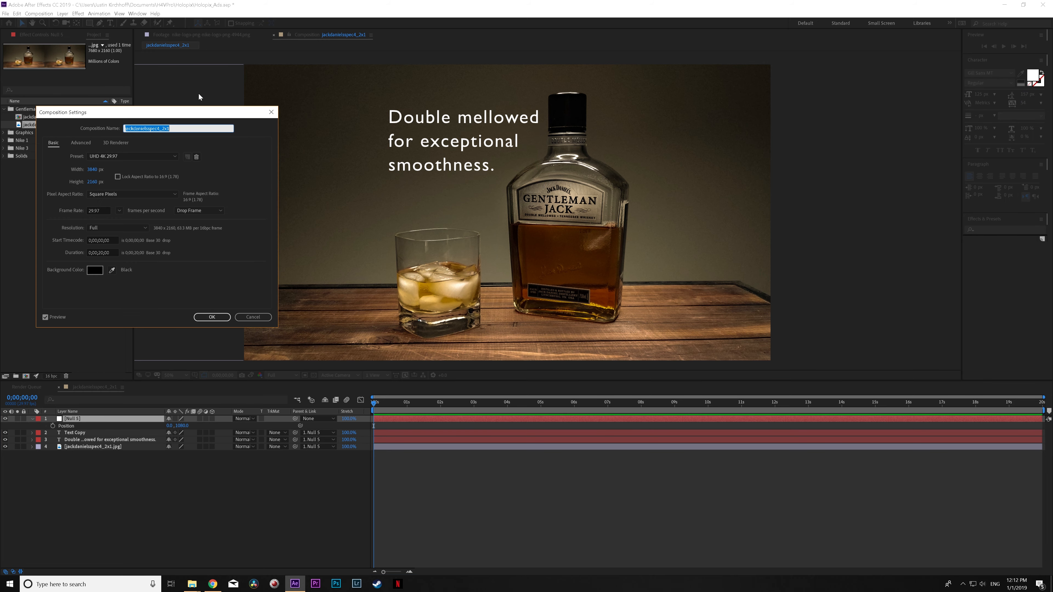
pyautogui.click(90, 170)
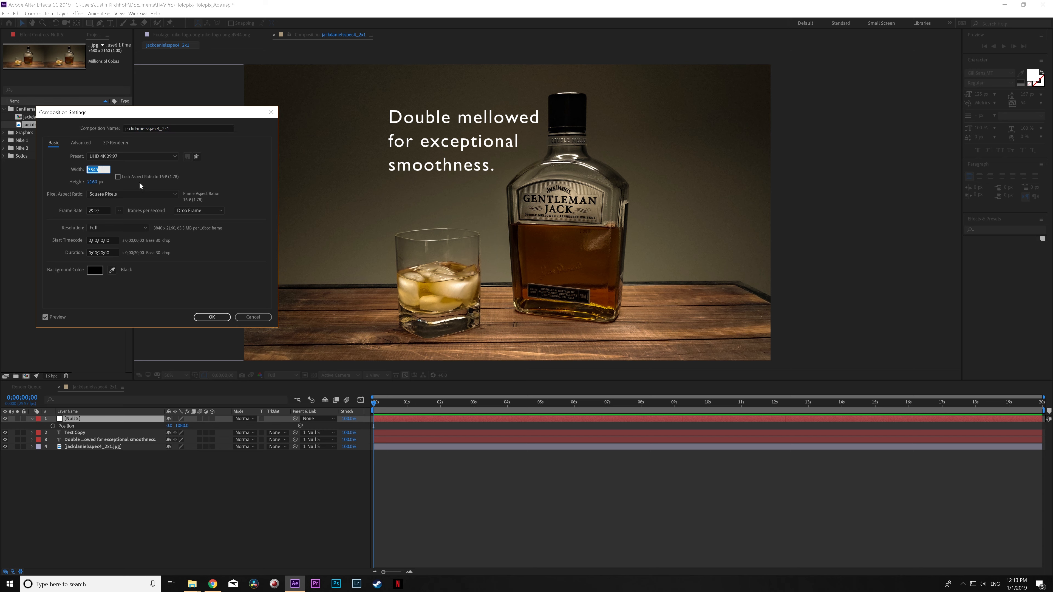
pyautogui.write('7680')
pyautogui.press('Return')
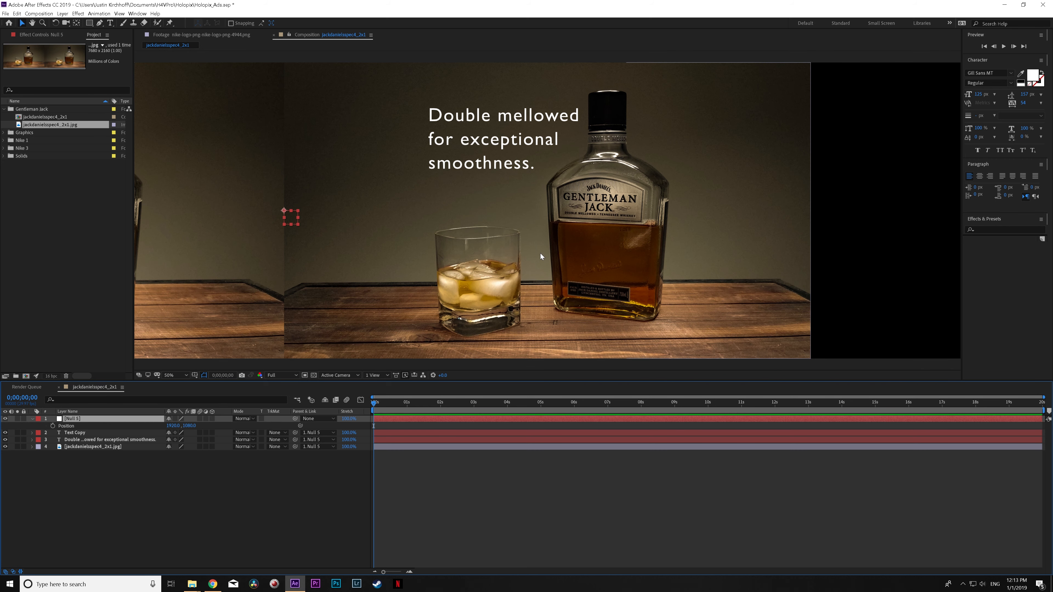
# - Set the Null 5 layer's X position to 3840 so both stereo halves fill the widened composition
pyautogui.scroll(-2, 540, 254)
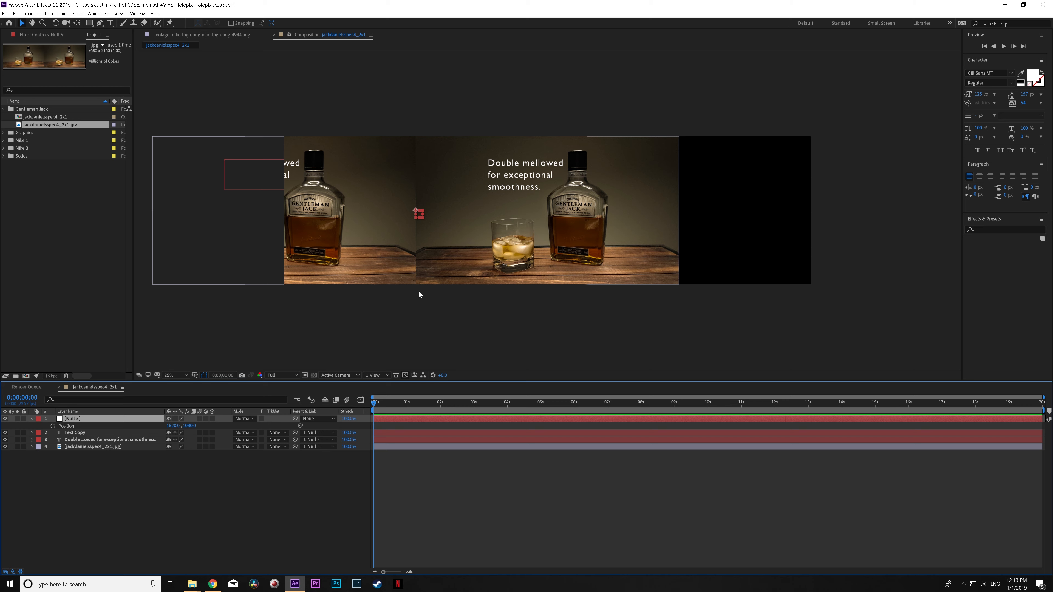
pyautogui.click(172, 426)
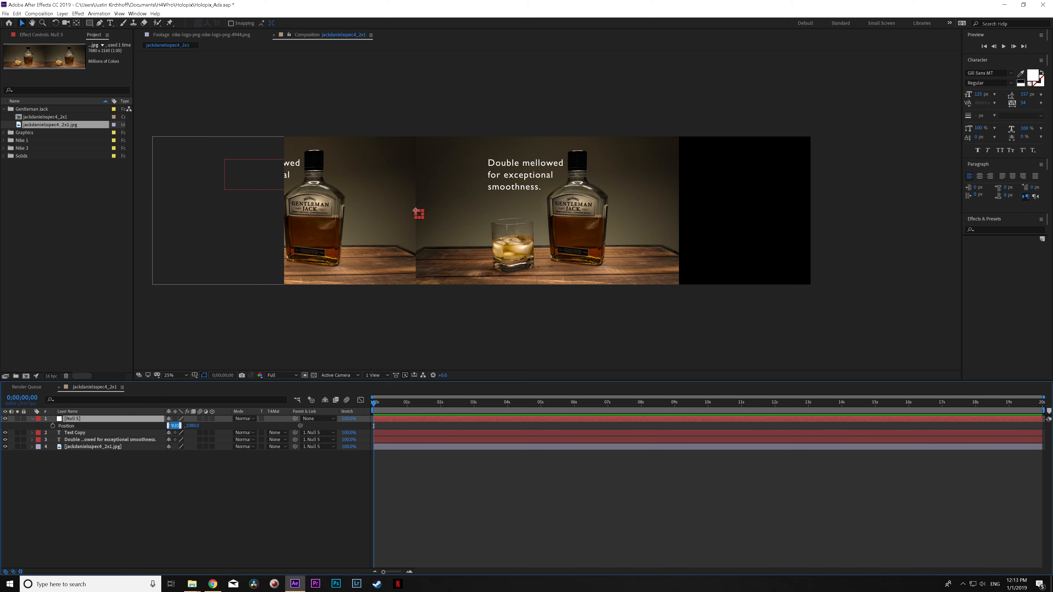
pyautogui.write('3840')
pyautogui.press('Return')
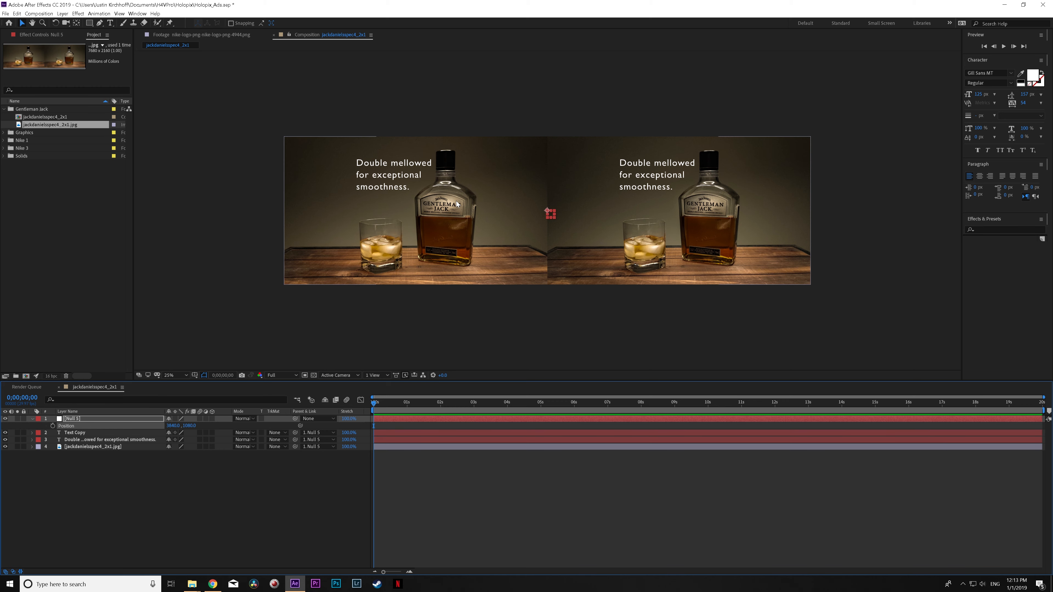
# - Queue the composition for rendering and set its output module format to JPEG Sequence
pyautogui.press('.')
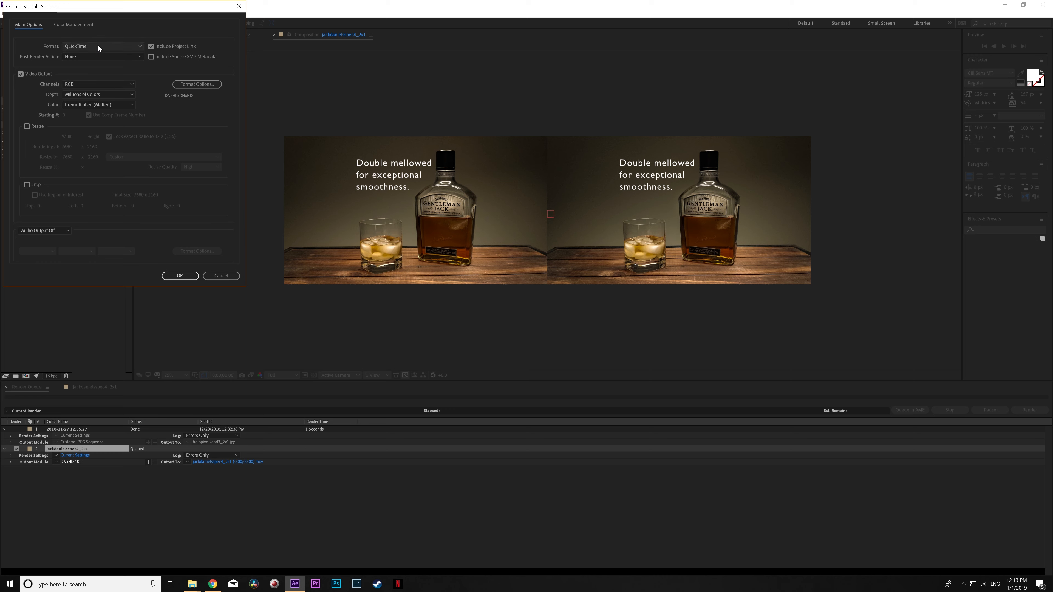
pyautogui.click(98, 44)
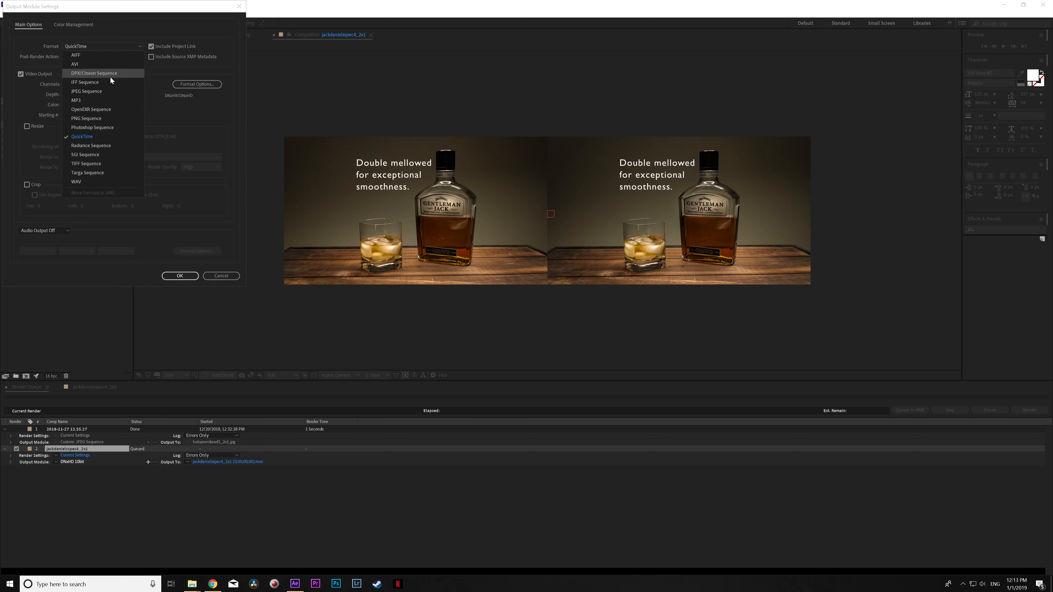
pyautogui.click(97, 92)
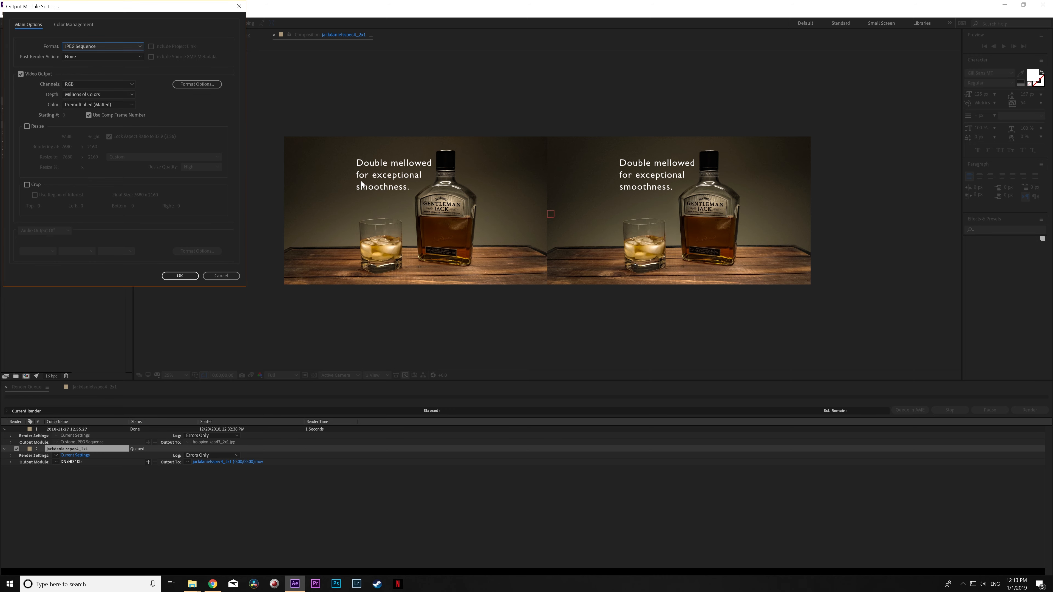
# - Set the JPEG format option to Baseline Optimized and accept the output module settings
pyautogui.click(193, 85)
pyautogui.moveTo(119, 7); pyautogui.dragTo(183, 140)
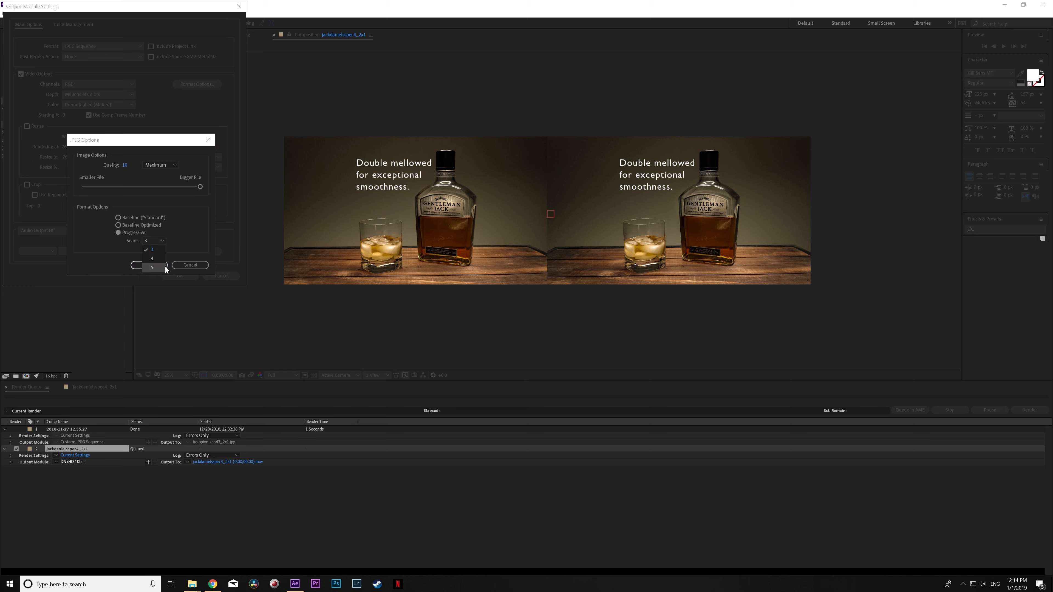
pyautogui.click(143, 232)
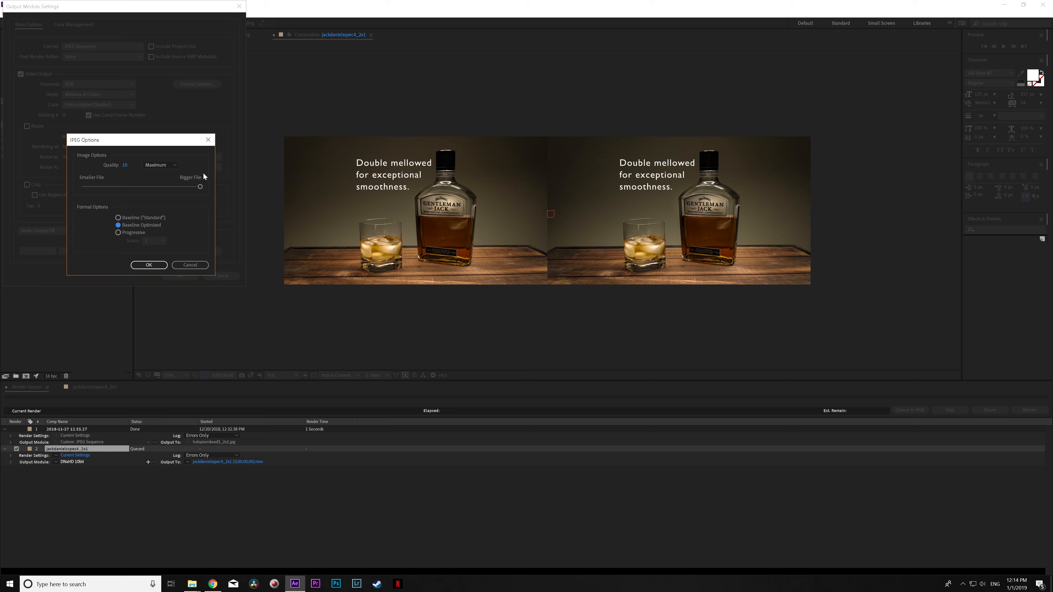
pyautogui.click(160, 262)
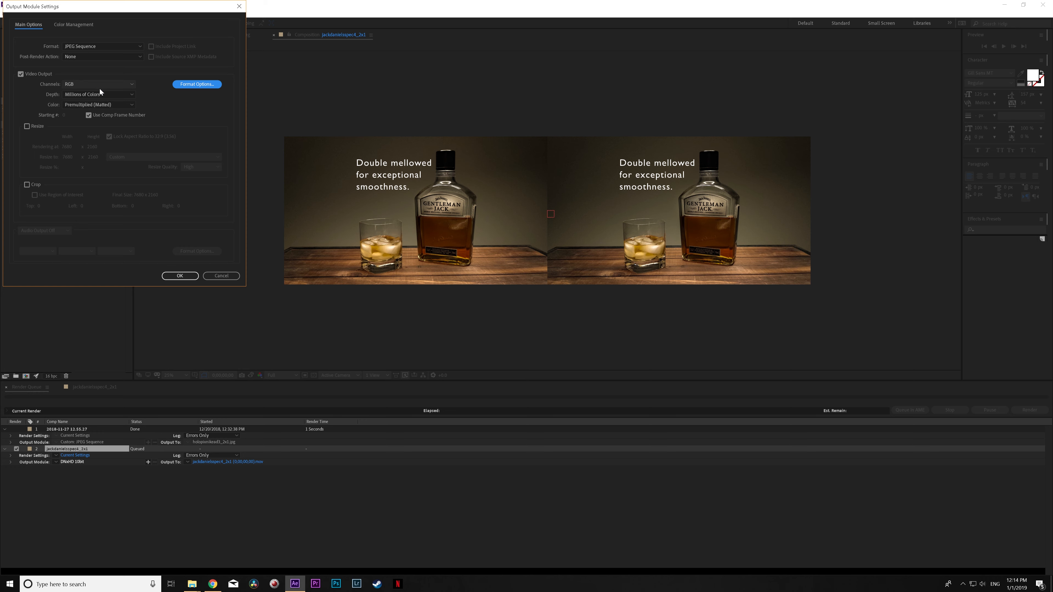
pyautogui.click(179, 276)
pyautogui.click(235, 538)
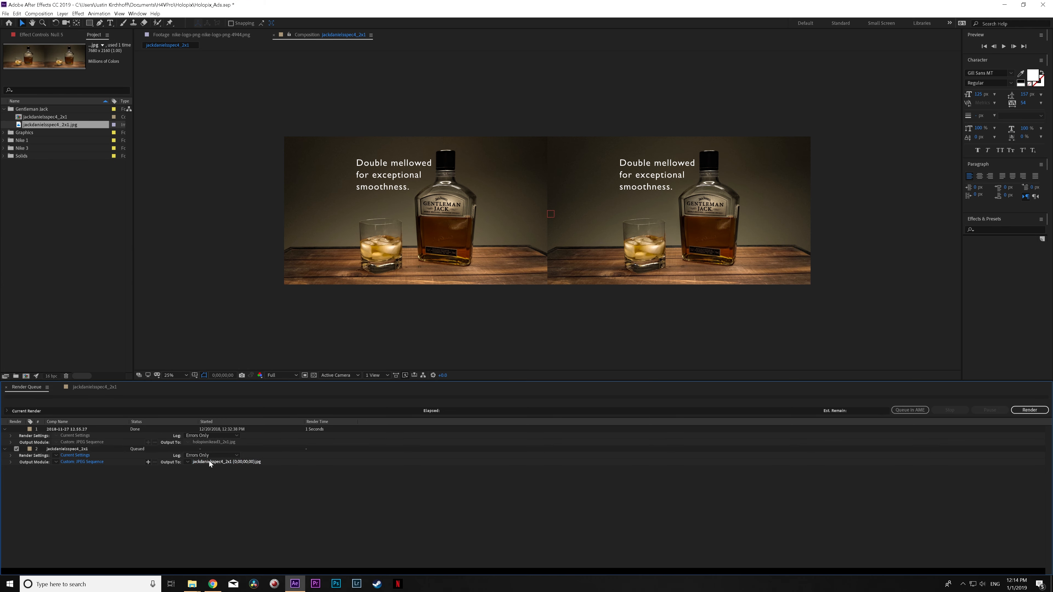
# - Set the render's output file to jackdanielsspec5_2x1.jpg in the Finished folder, without the frame number
pyautogui.click(210, 462)
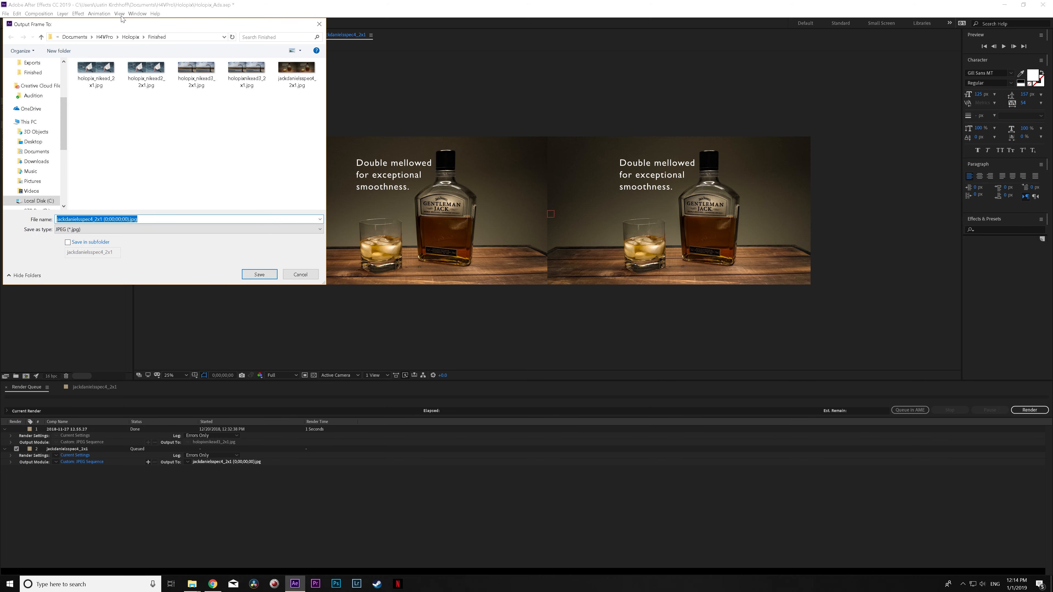
pyautogui.moveTo(170, 28); pyautogui.dragTo(196, 76)
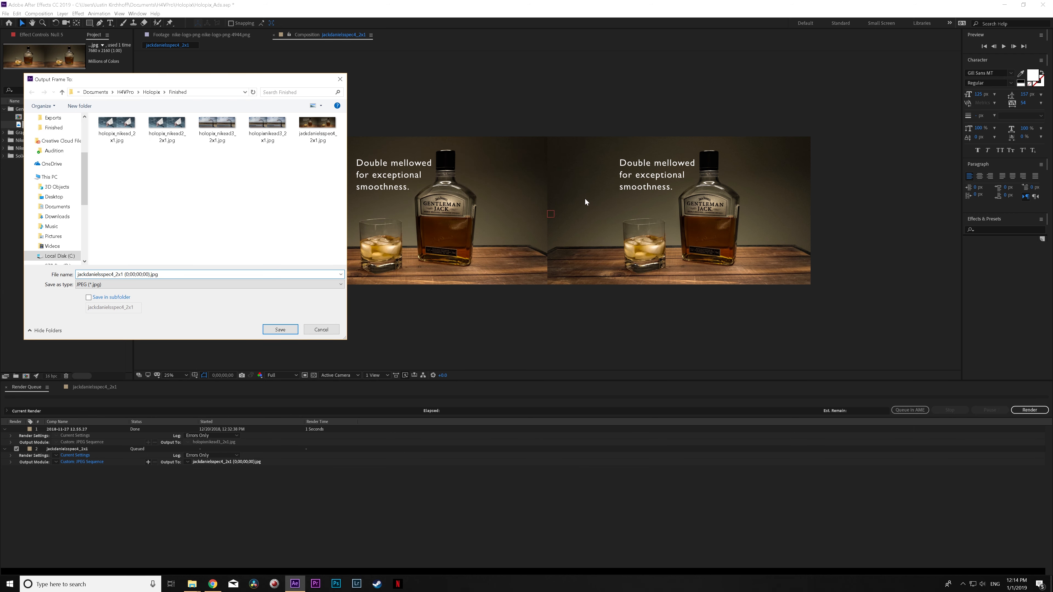
pyautogui.moveTo(196, 79); pyautogui.dragTo(481, 88)
pyautogui.moveTo(400, 283); pyautogui.dragTo(408, 282)
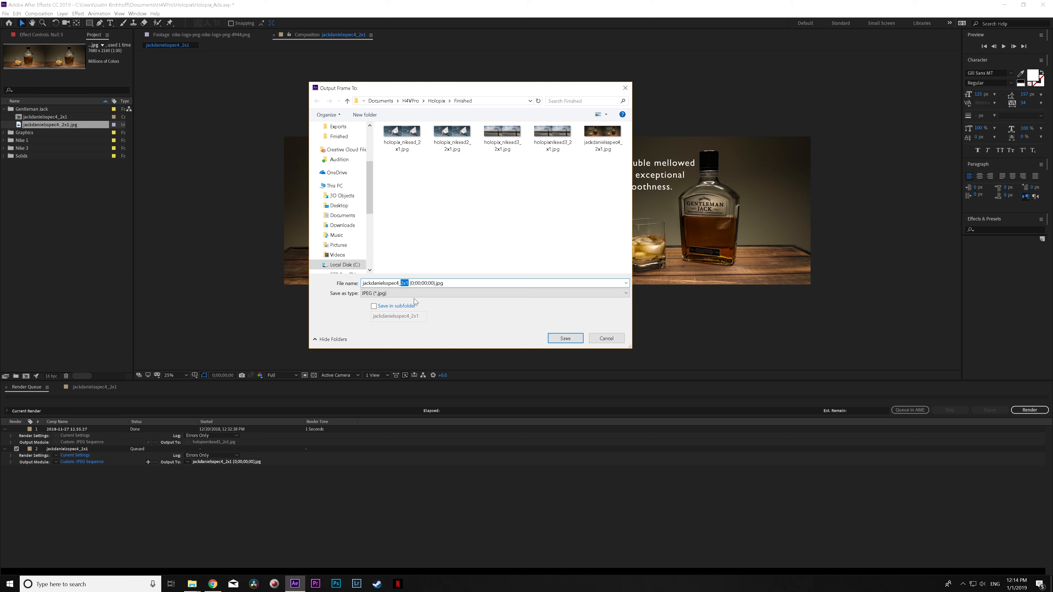
pyautogui.click(410, 283)
pyautogui.moveTo(409, 283); pyautogui.dragTo(434, 283)
pyautogui.press('BackSpace')
pyautogui.press('Delete')
pyautogui.click(399, 283)
pyautogui.press('BackSpace')
pyautogui.write('5')
pyautogui.click(571, 342)
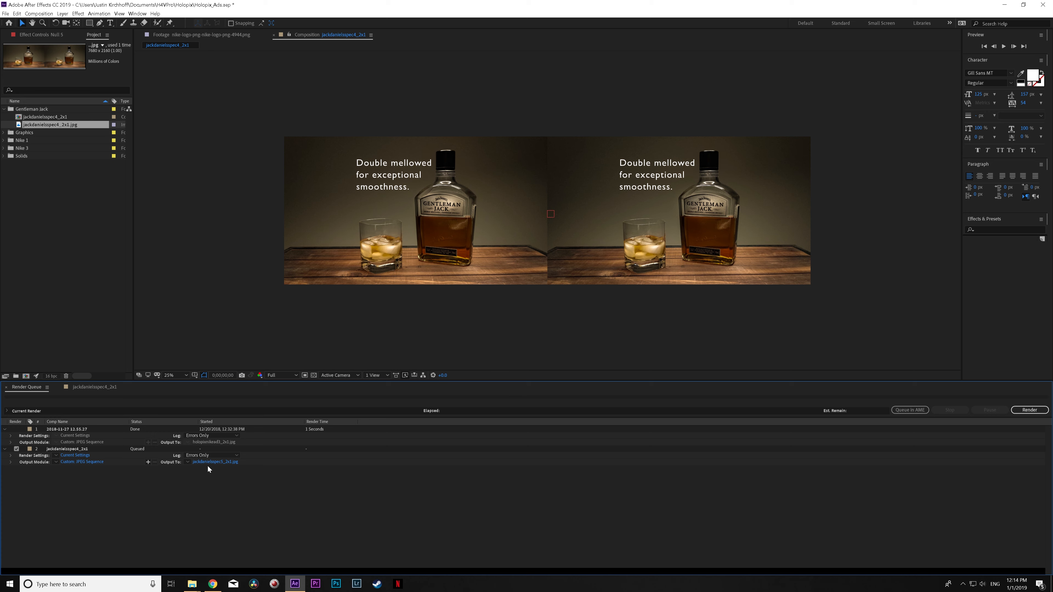
# - Render the queued composition and save the project
pyautogui.click(1030, 410)
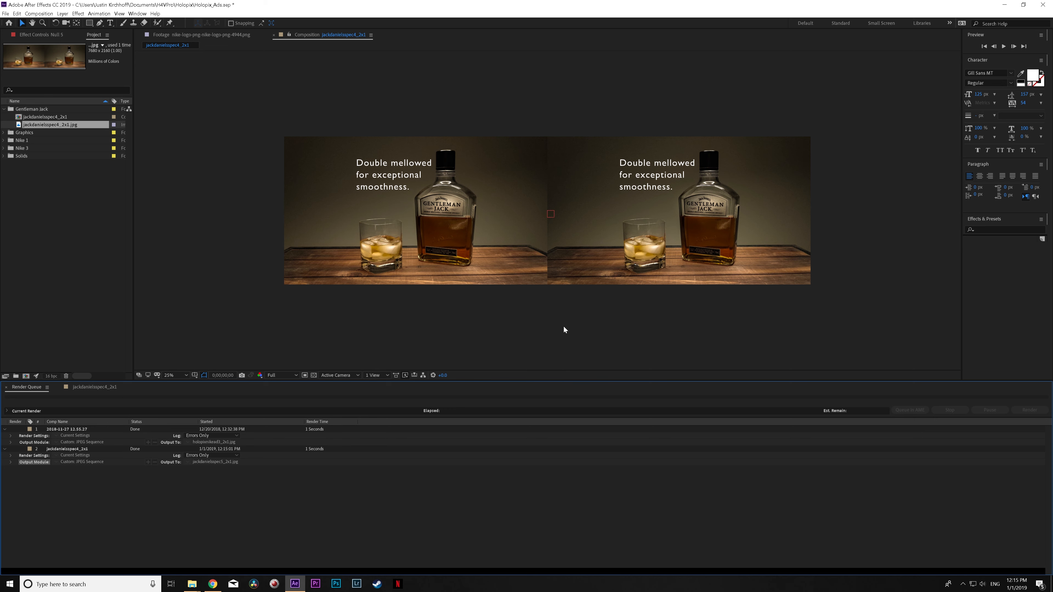
pyautogui.hotkey('ctrl', 's')
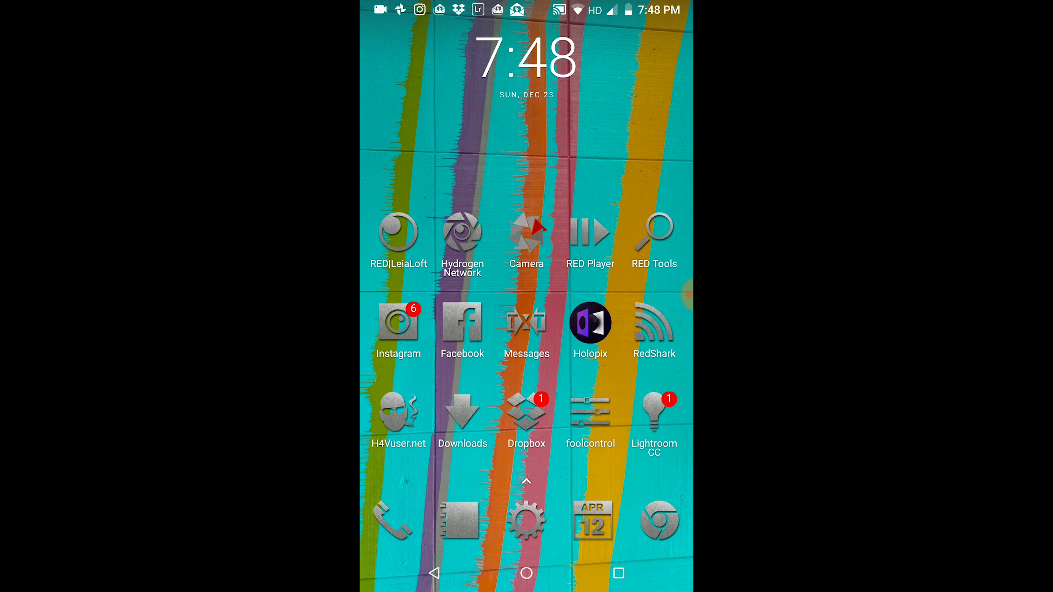
# - Switch to the phone, check the RED Player gallery, and open jackdanielsspec4_2x1.jpg from Downloads in an image viewer
pyautogui.click(590, 233)
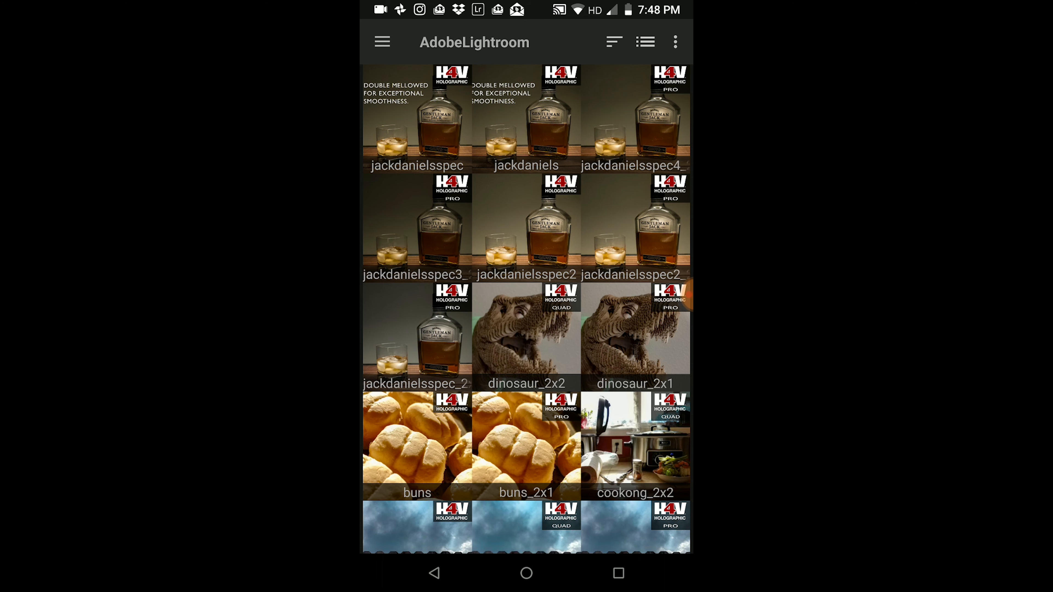
pyautogui.click(527, 573)
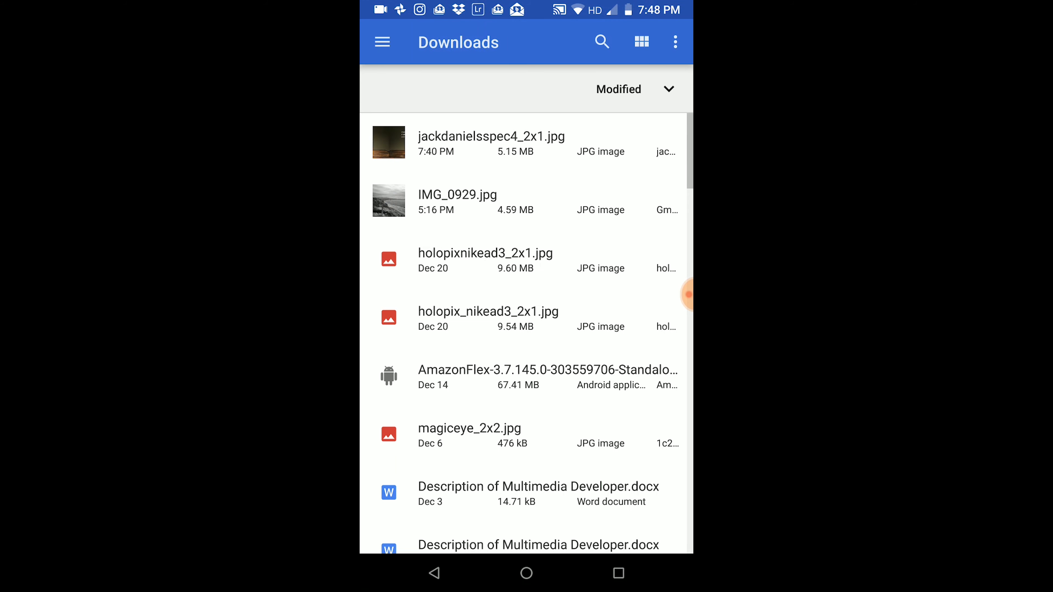
pyautogui.click(526, 142)
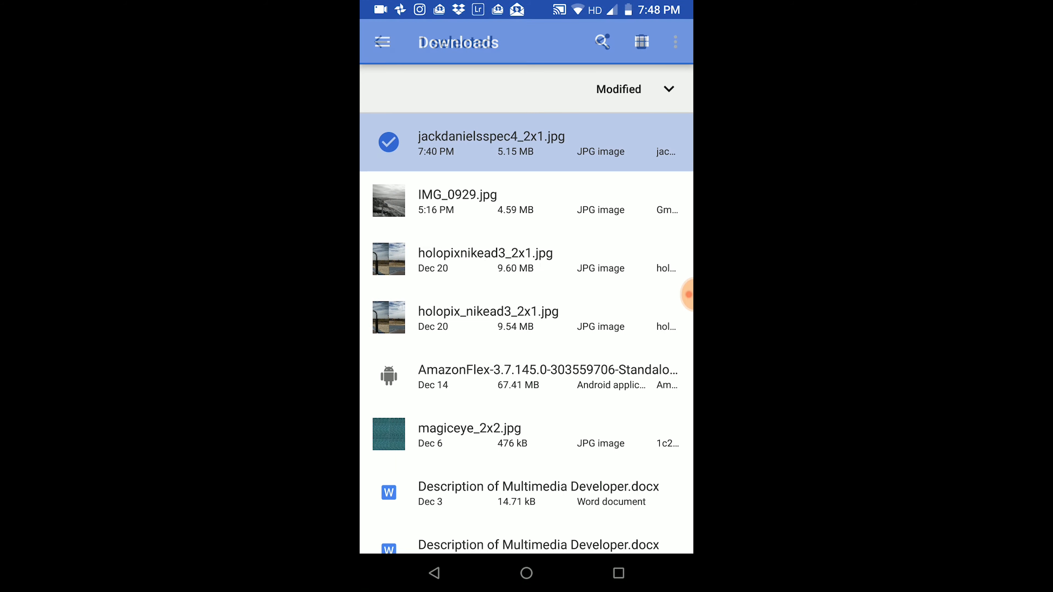
pyautogui.click(675, 42)
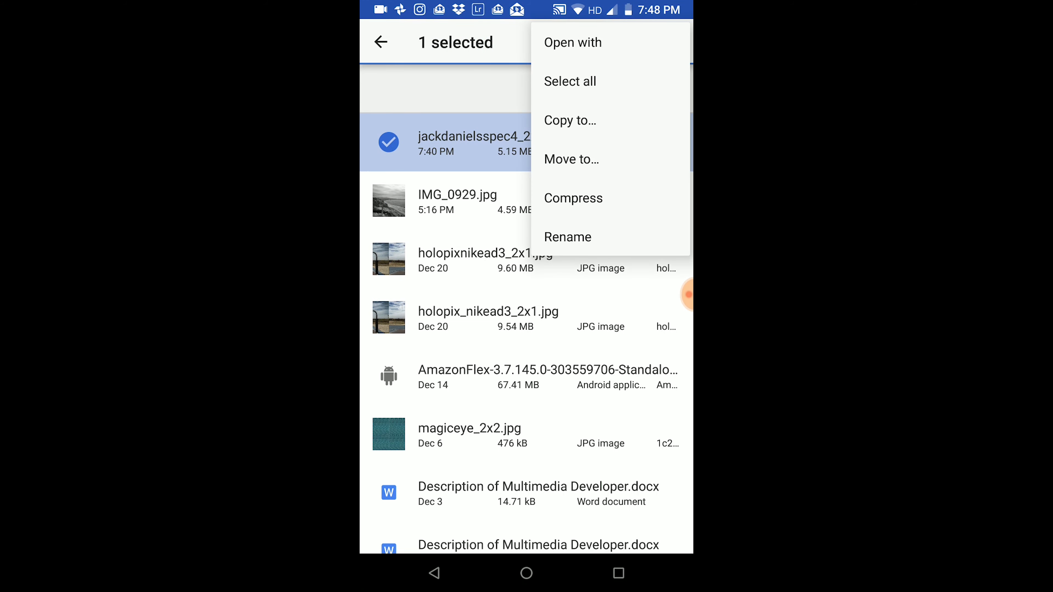
pyautogui.click(573, 42)
pyautogui.click(403, 352)
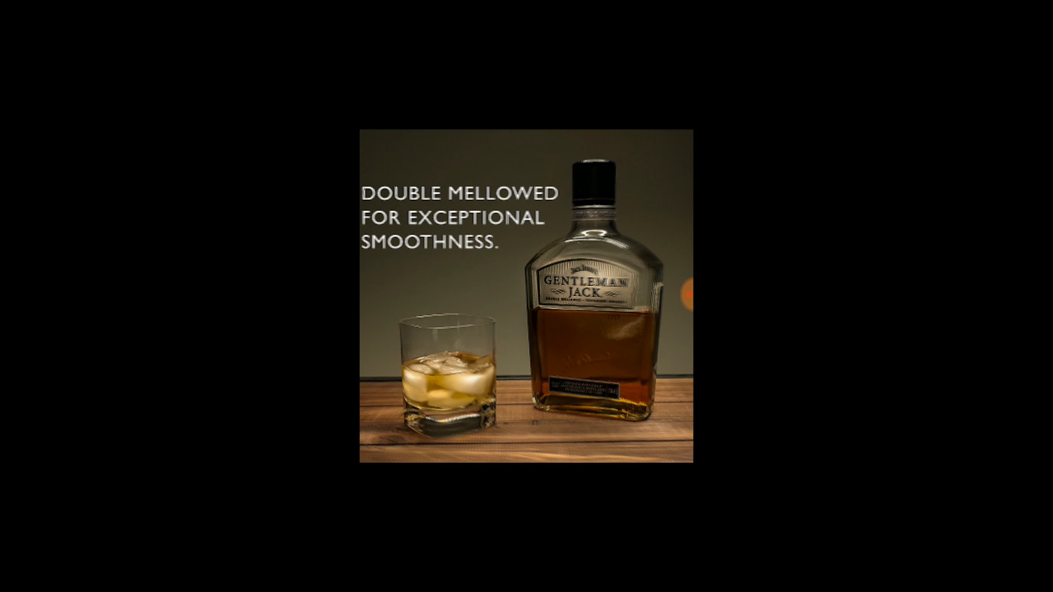
# - Set the H4V Focus of jackdanielsspec4_2x1.jpg to -0.2px and accept the adjustment
pyautogui.click(527, 296)
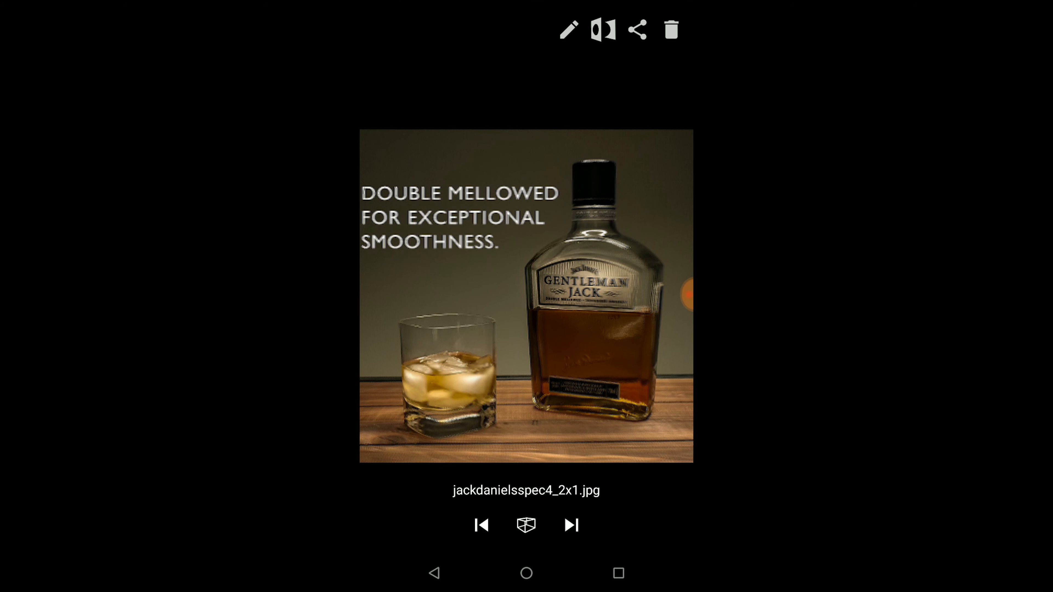
pyautogui.click(568, 30)
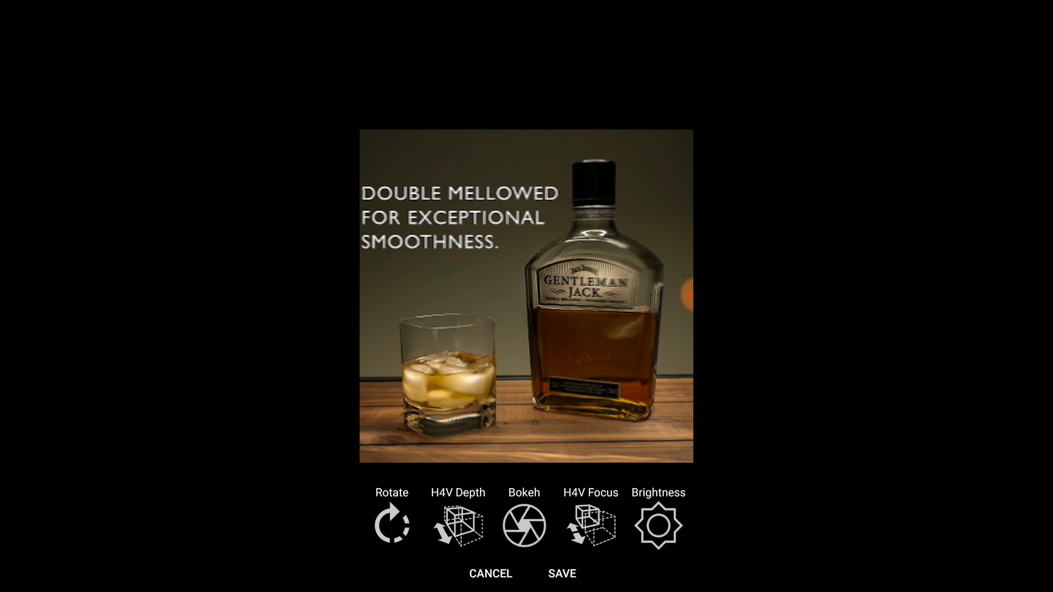
pyautogui.click(590, 525)
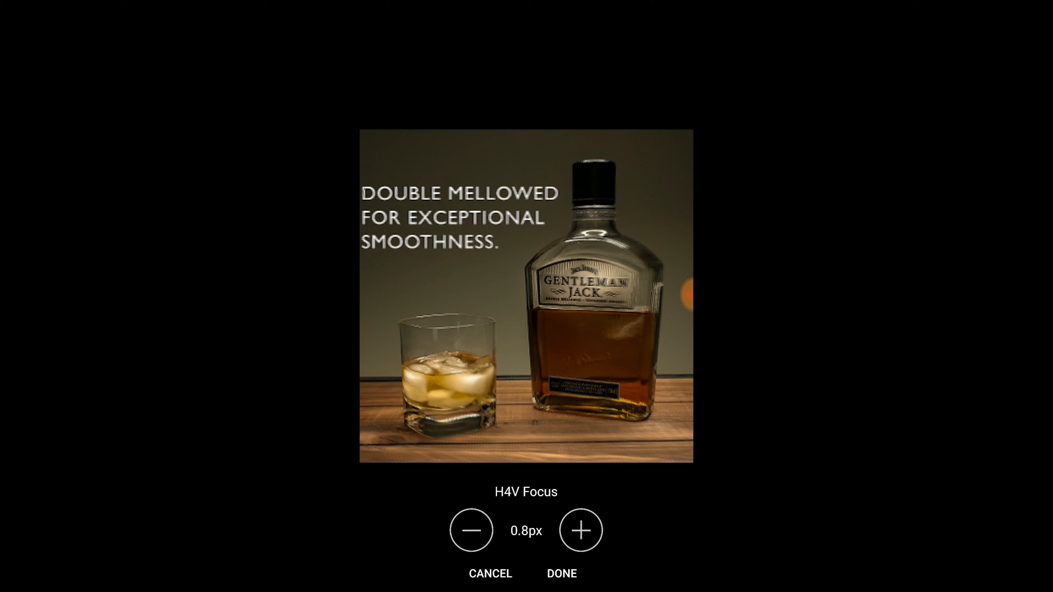
pyautogui.click(471, 530)
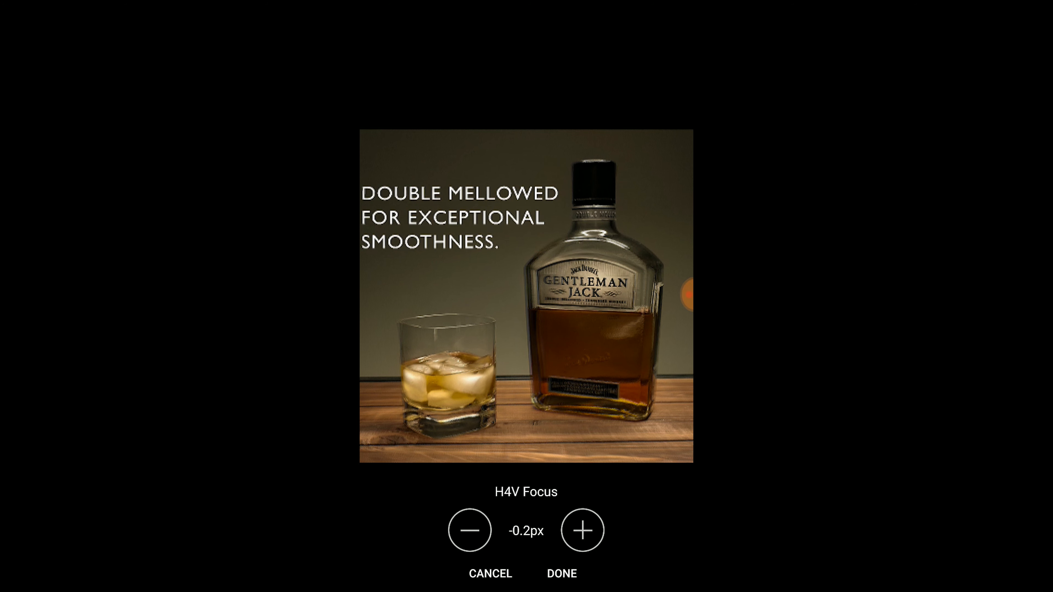
pyautogui.click(582, 531)
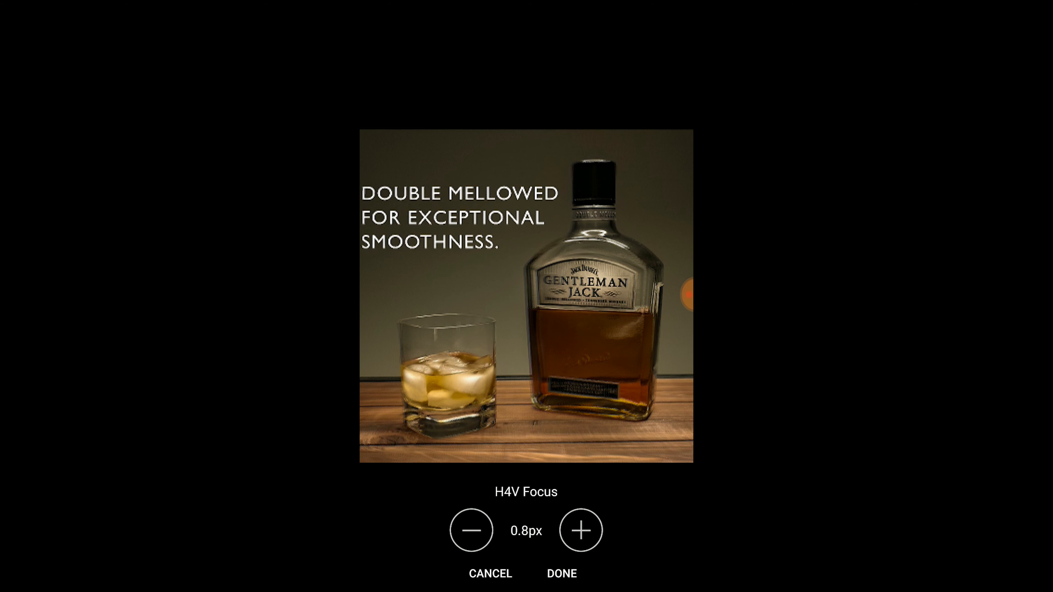
pyautogui.click(472, 531)
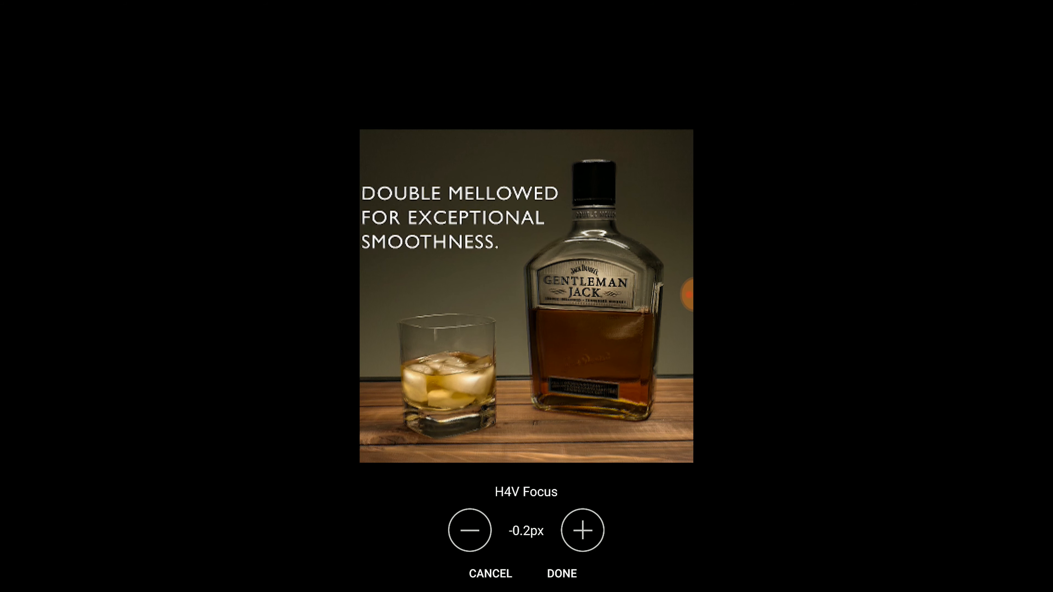
pyautogui.click(562, 573)
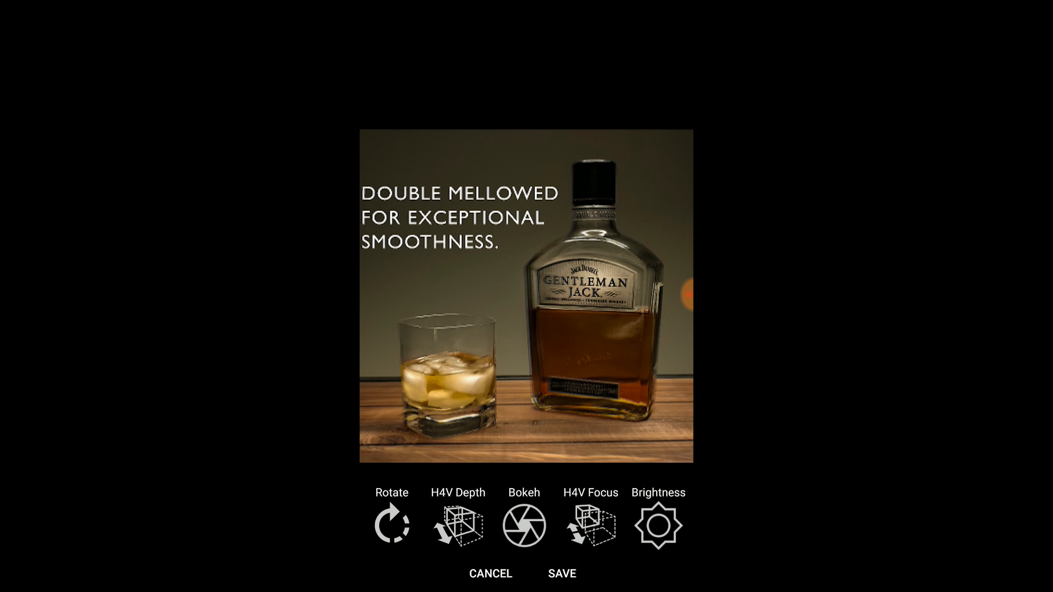
# - Save the edited image as a new H4V file named jackspecad1 in the AdobeLightroom folder
pyautogui.click(562, 573)
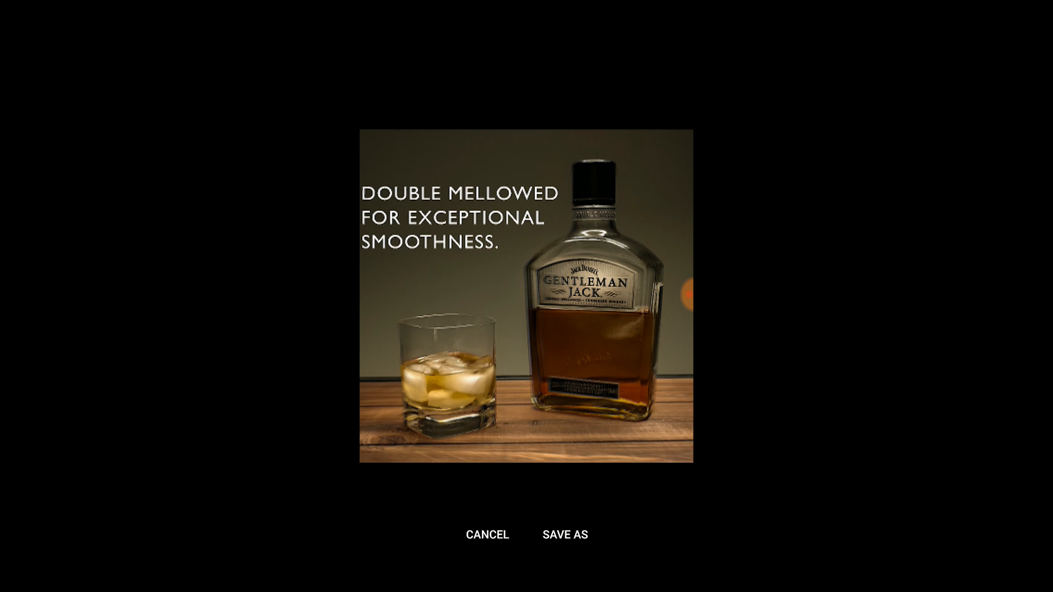
pyautogui.click(565, 534)
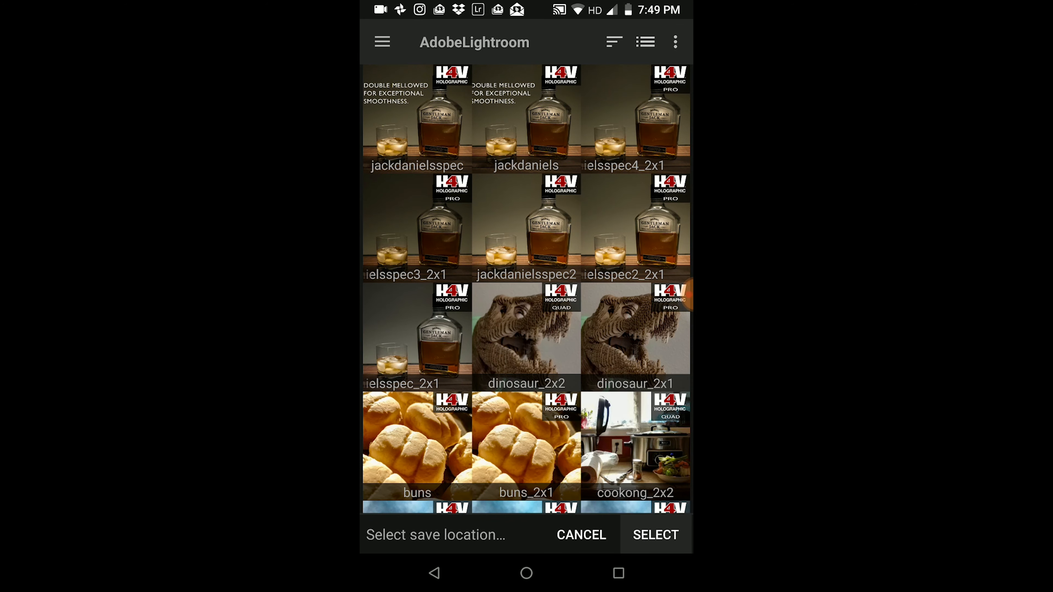
pyautogui.click(655, 535)
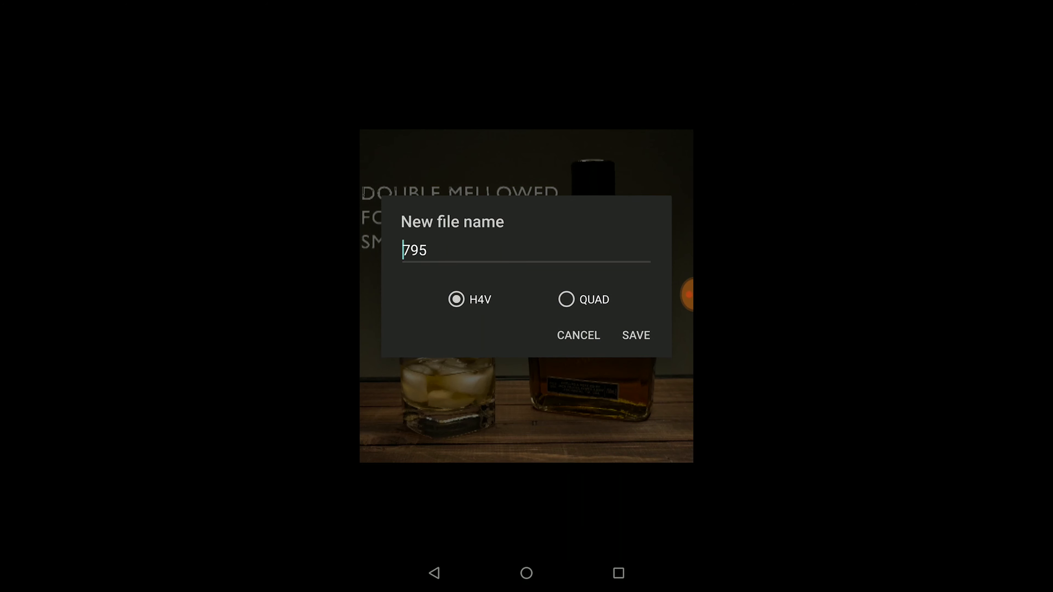
pyautogui.write('jacksp')
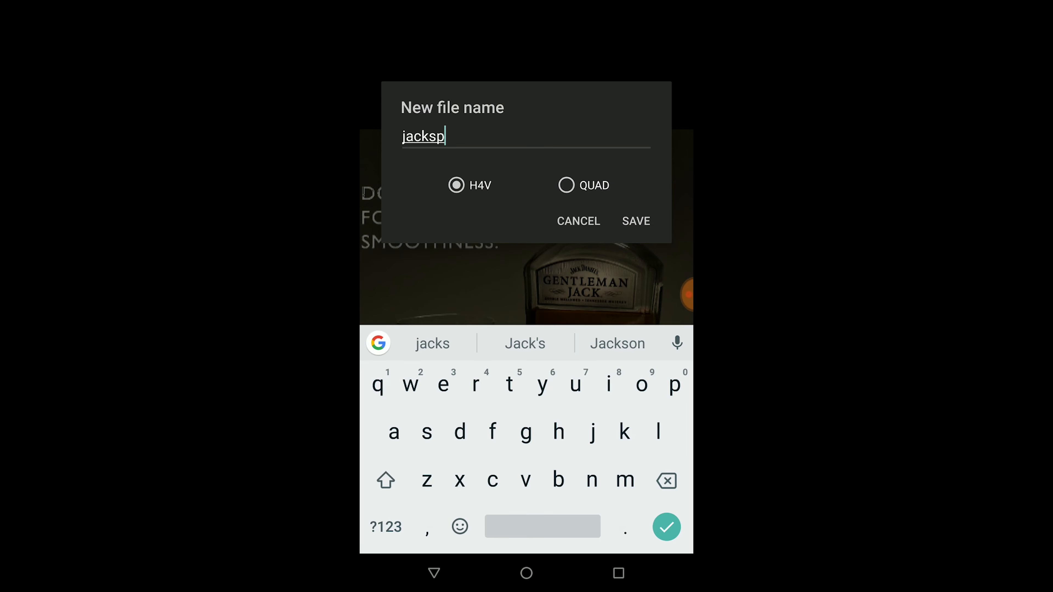
pyautogui.write('ecad')
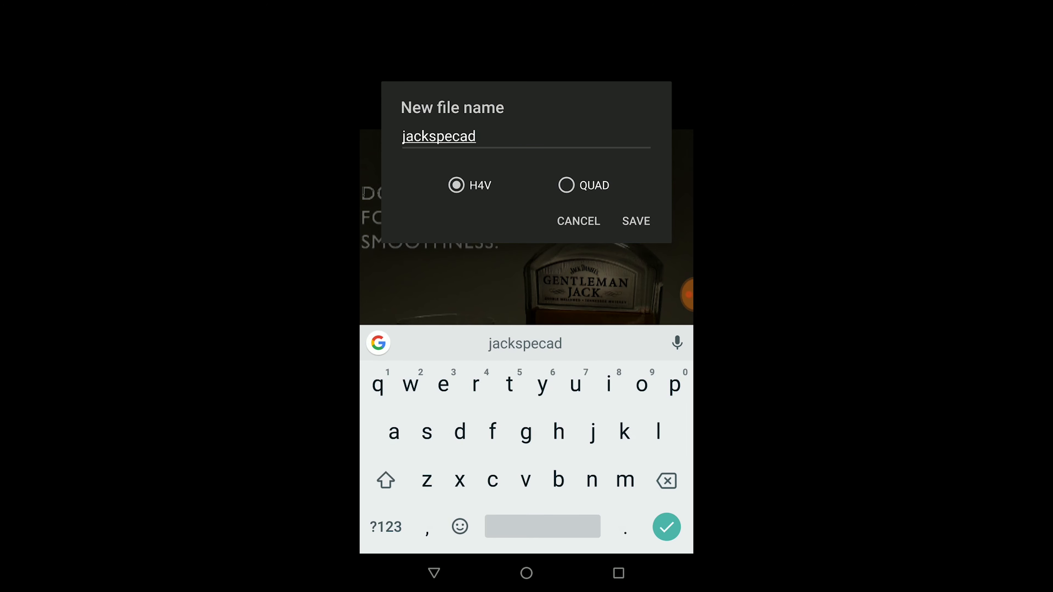
pyautogui.click(385, 527)
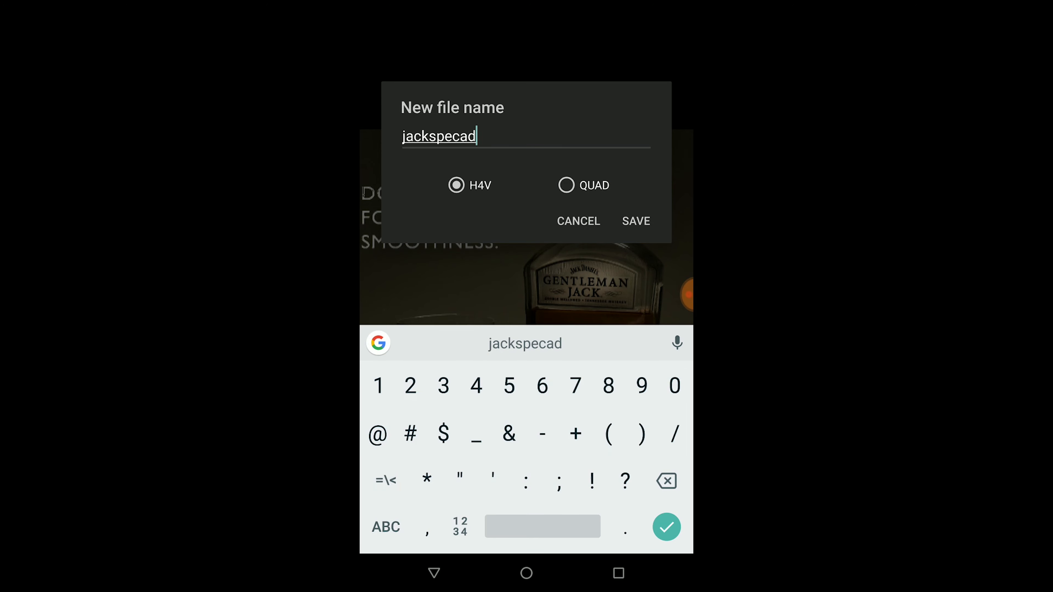
pyautogui.click(636, 221)
# - Leave the Downloads list, return to the home screen, and open jackspecad1 in RED Player
pyautogui.click(434, 573)
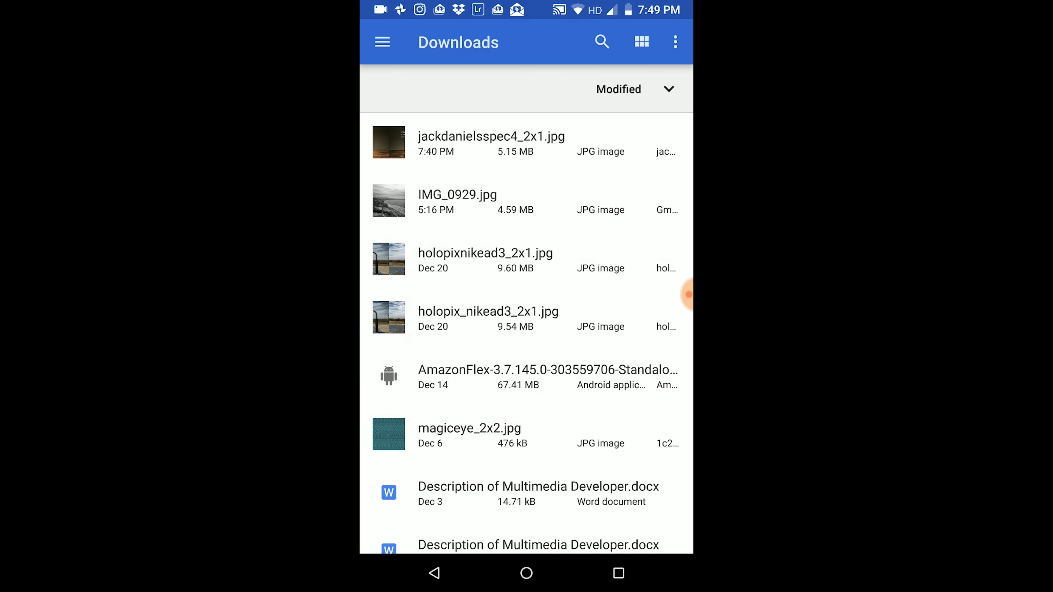
pyautogui.click(526, 573)
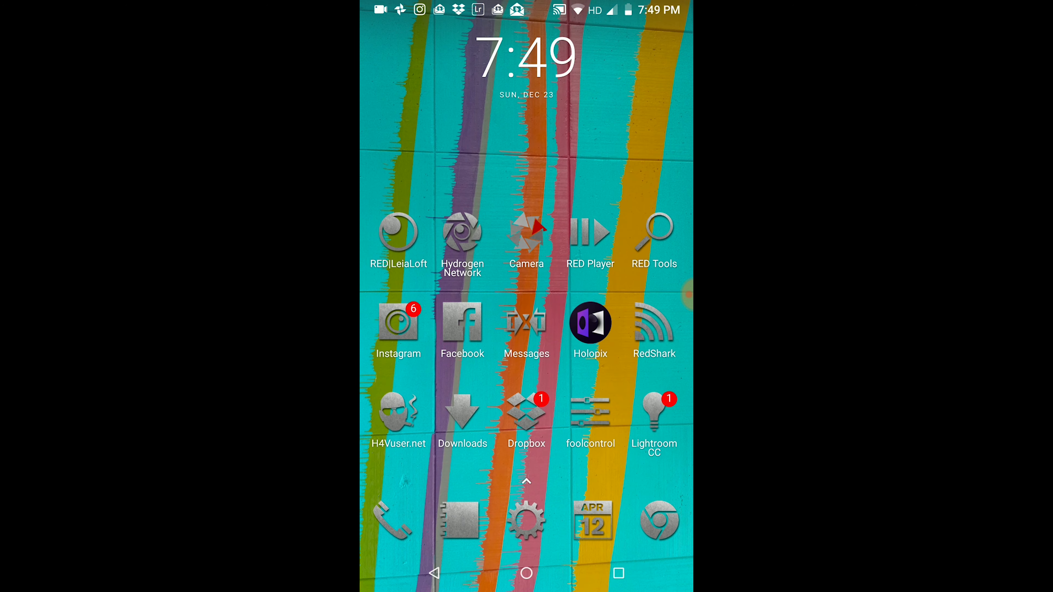
pyautogui.click(591, 233)
pyautogui.click(416, 118)
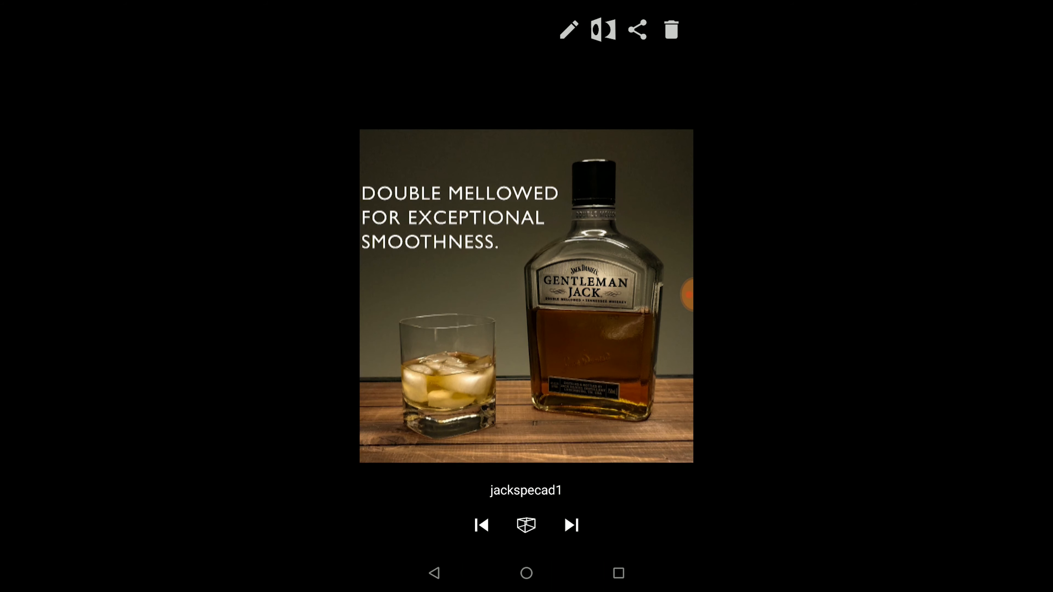
# - Share jackspecad1 to a new Holopix post and enter #h4vpro in its caption
pyautogui.click(526, 525)
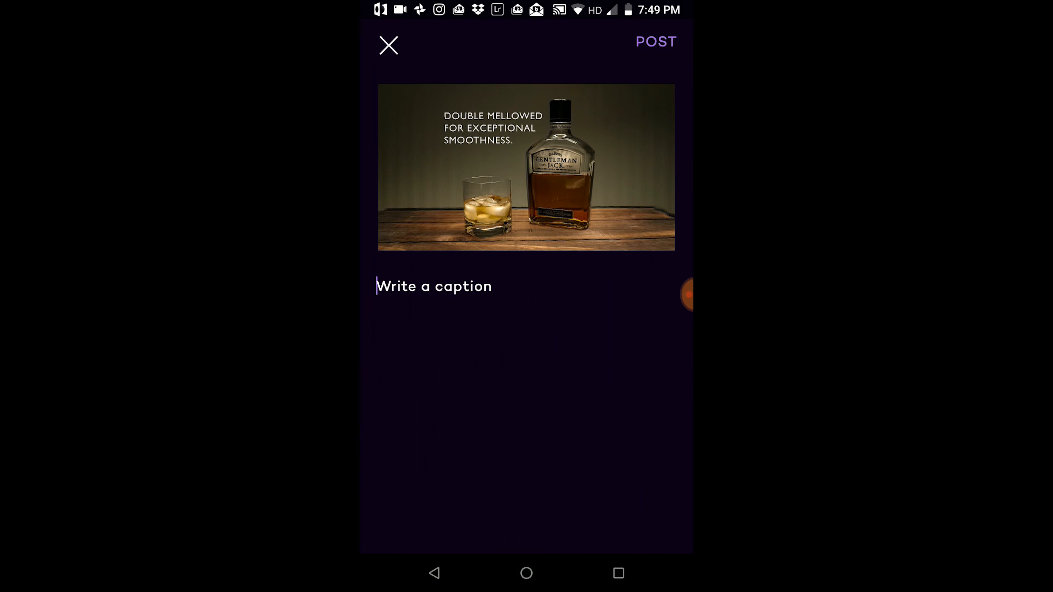
pyautogui.write('#h4vpro')
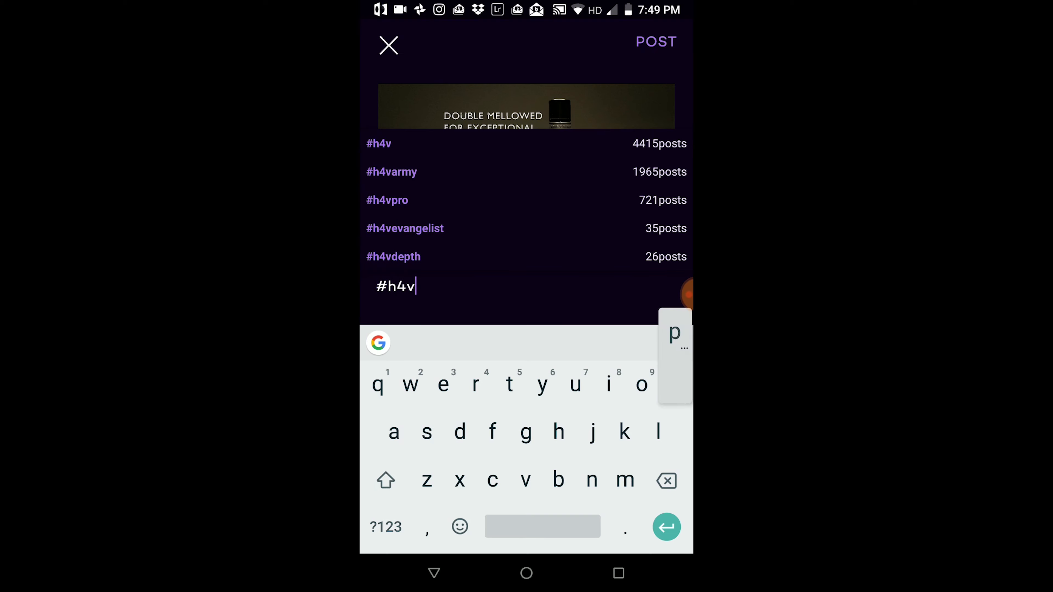